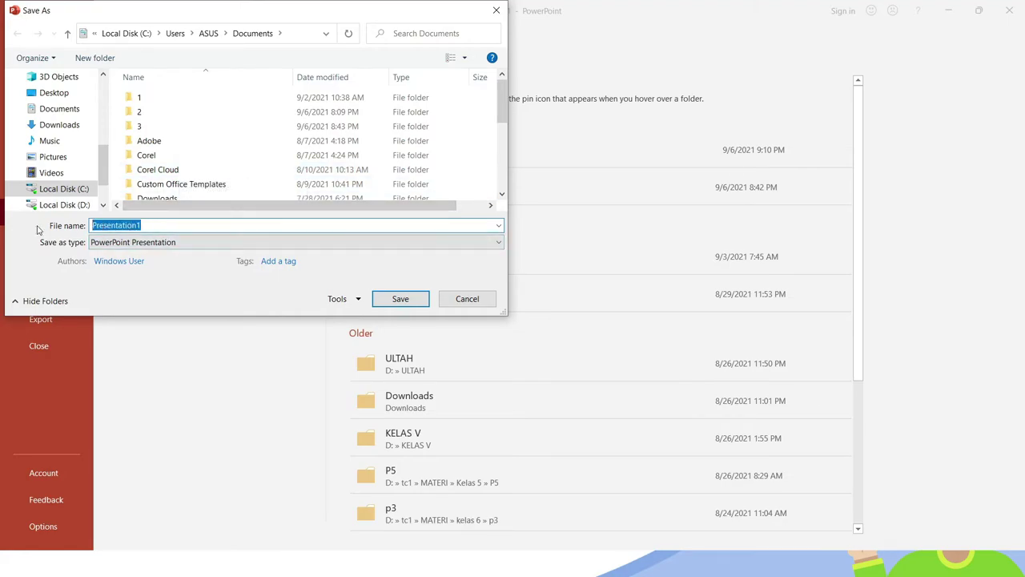
# Step: Save all slides of the presentation as JPEG images in Documents under the name AULUS-VIA-LATIHAN7
pyautogui.write('AULUS')
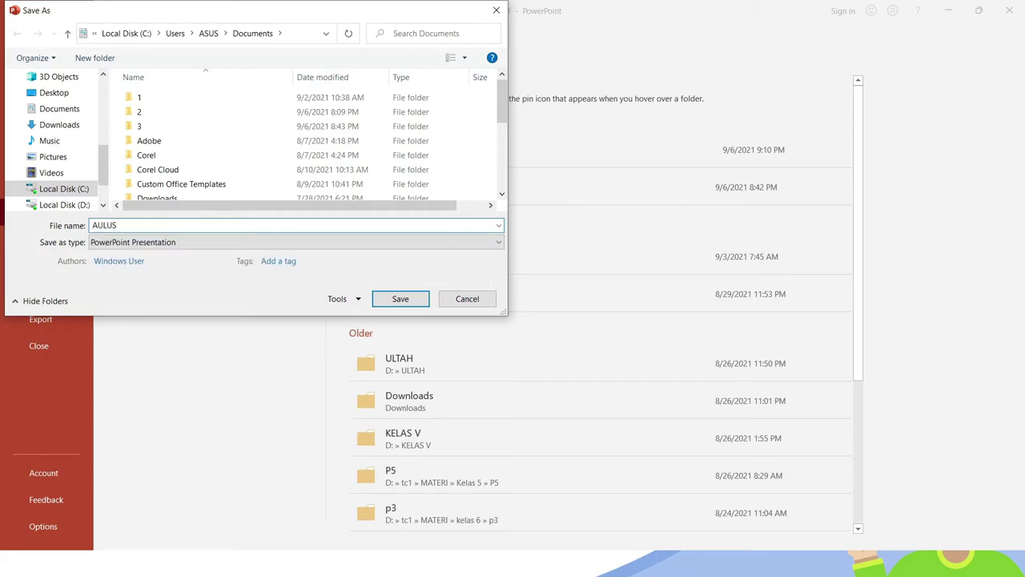
pyautogui.write('-VIA-LATIHANT')
pyautogui.press('BackSpace')
pyautogui.write('7')
pyautogui.click(175, 244)
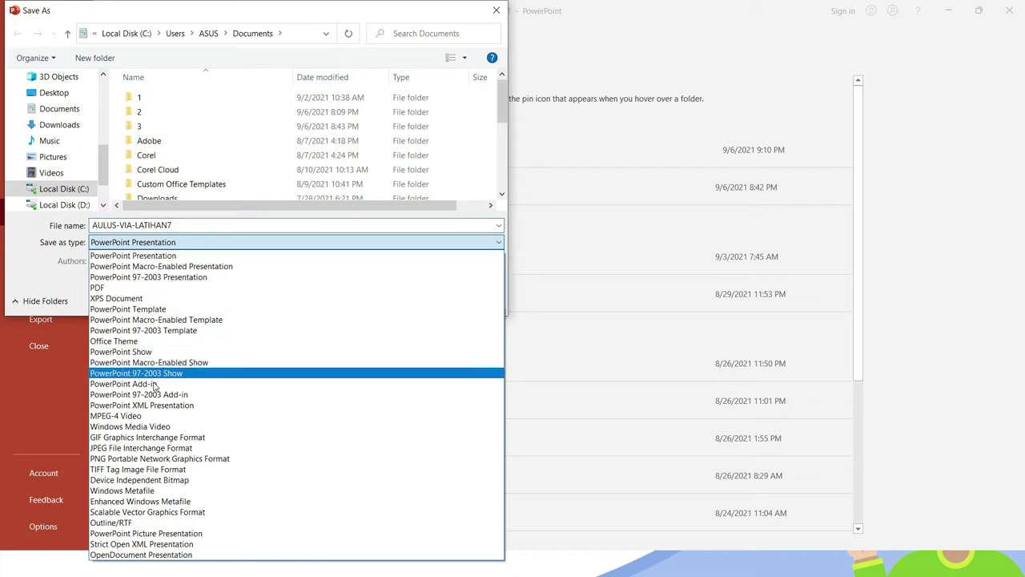
pyautogui.click(170, 448)
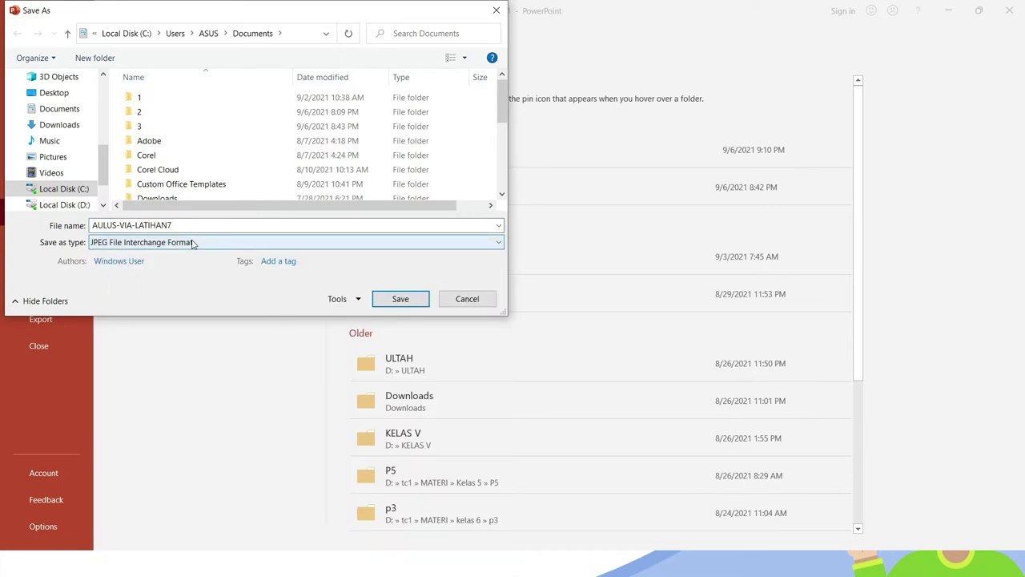
pyautogui.click(400, 298)
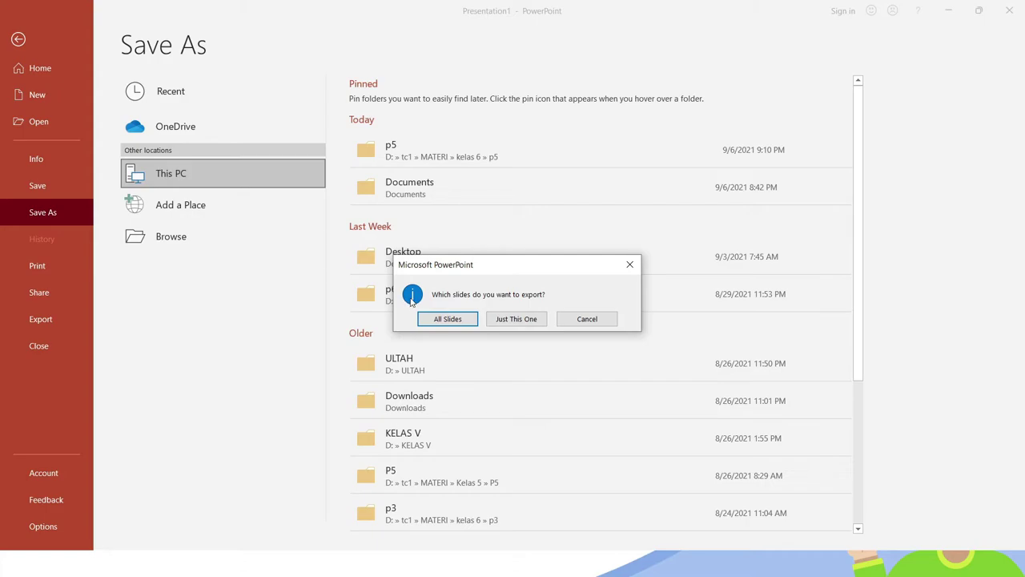
pyautogui.click(444, 321)
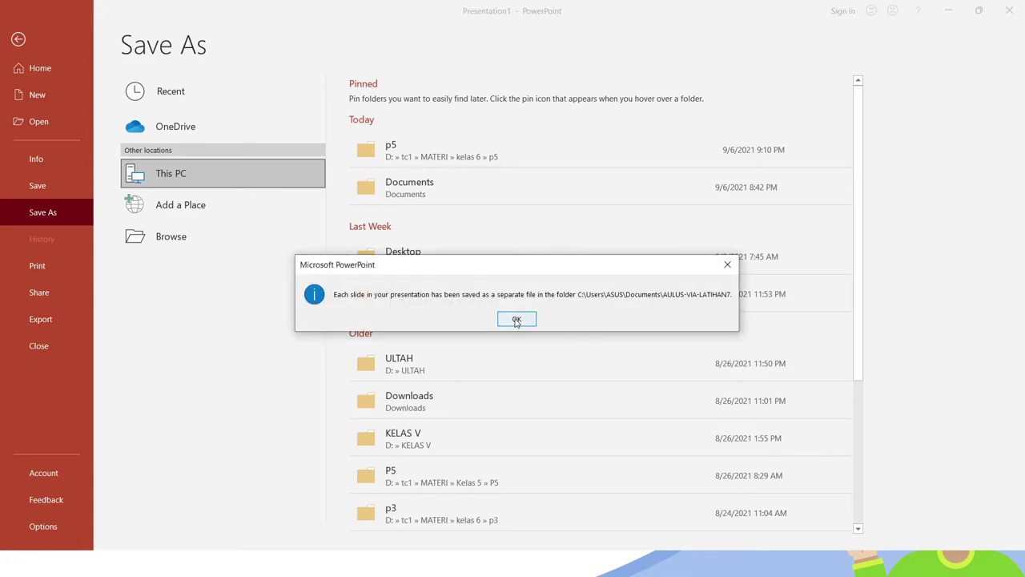
pyautogui.click(517, 320)
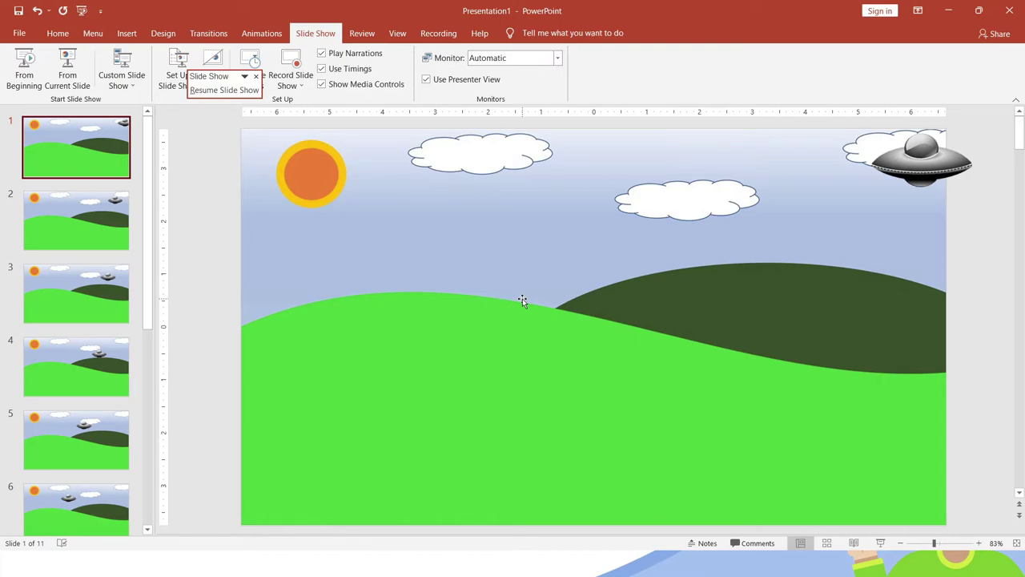
# Step: Export the presentation as an MPEG-4 video named AULUS ANIMASI VIDEO in the Documents folder
pyautogui.click(12, 34)
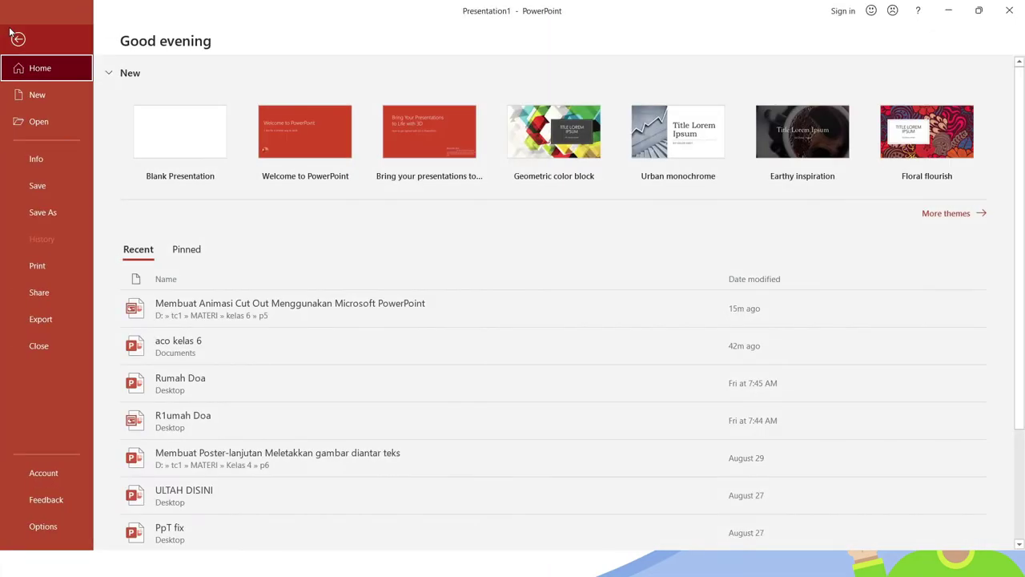
pyautogui.click(41, 322)
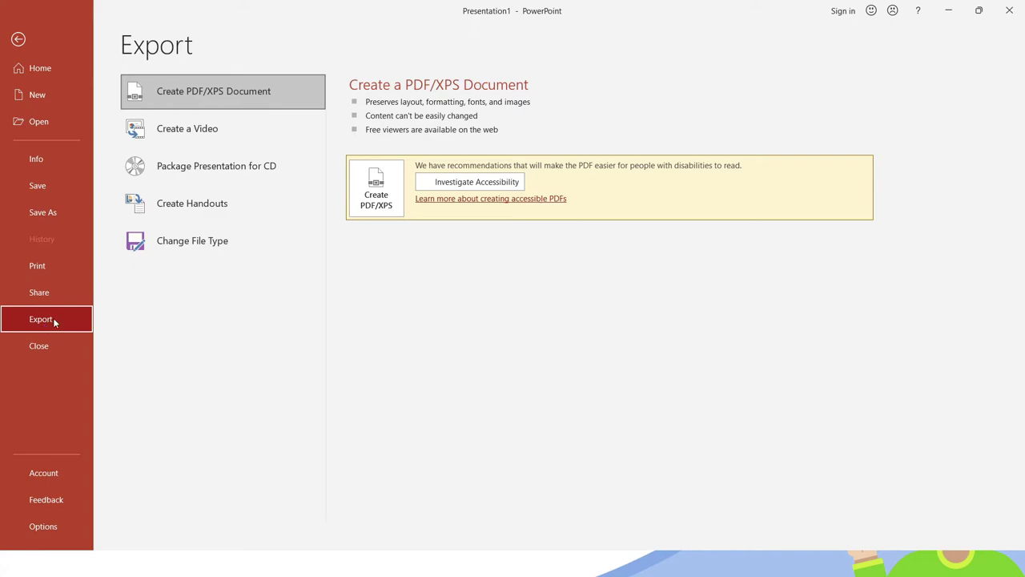
pyautogui.click(189, 133)
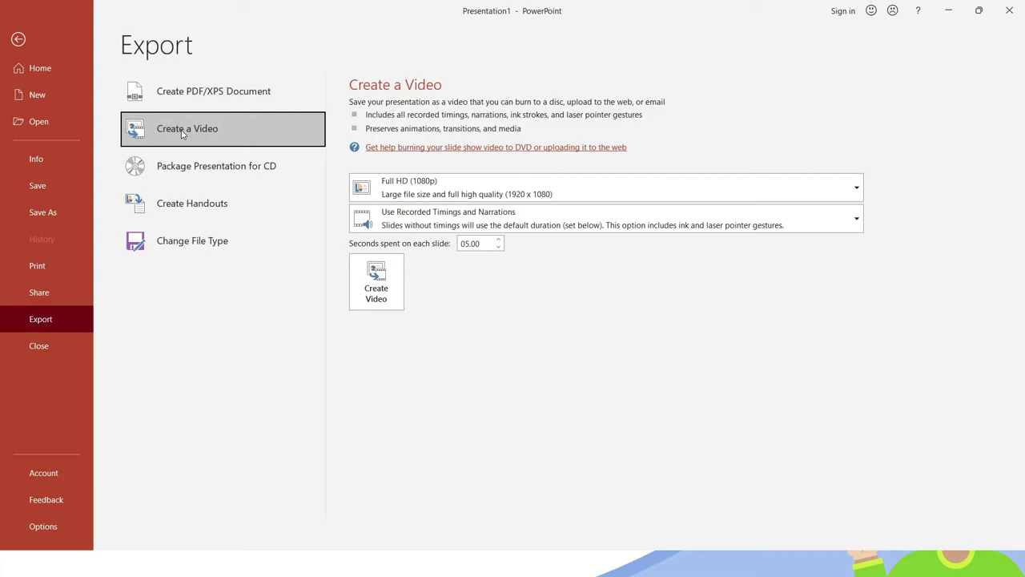
pyautogui.click(382, 288)
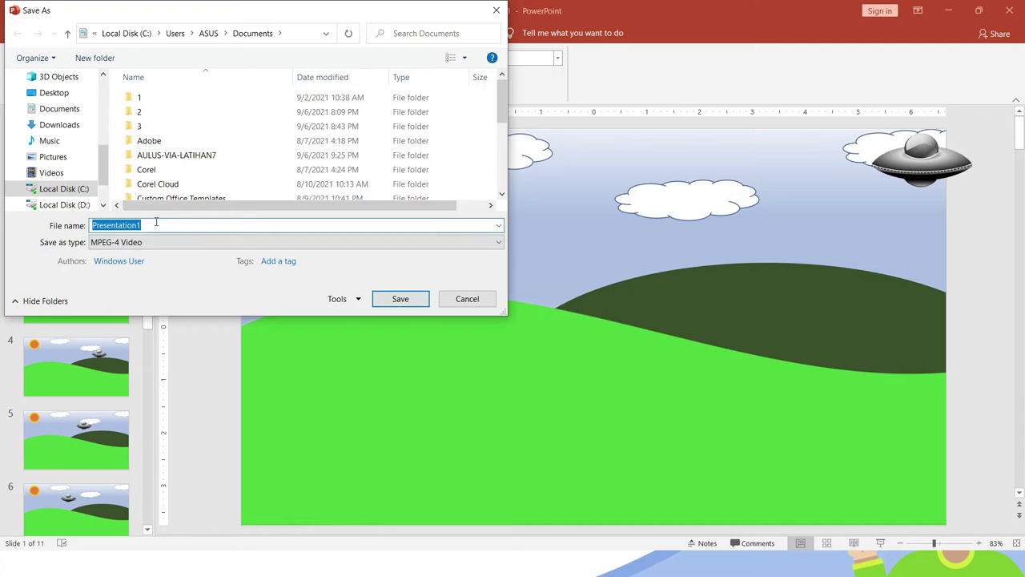
pyautogui.write('AU')
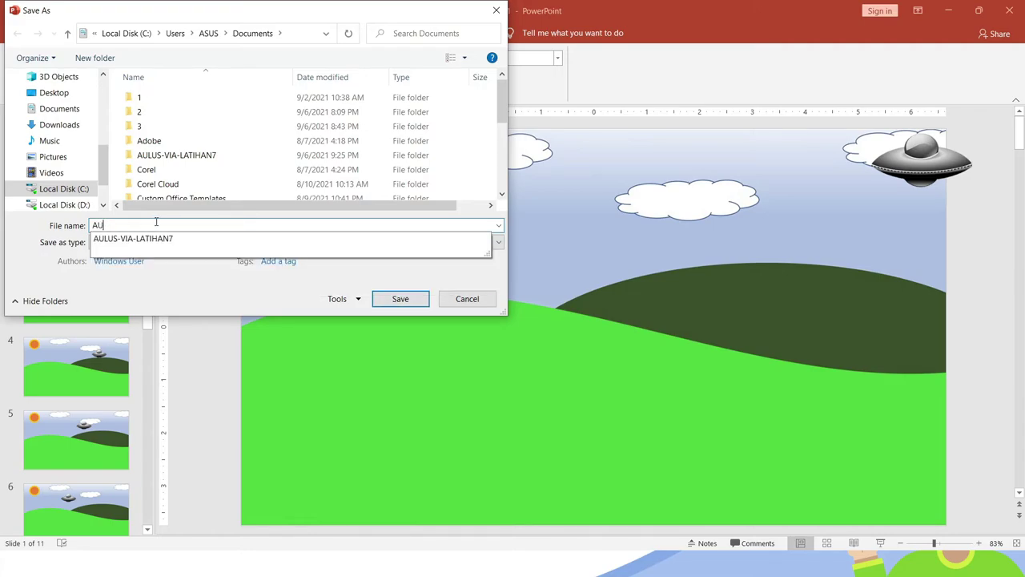
pyautogui.write('LUS ANIMASI VIDEO')
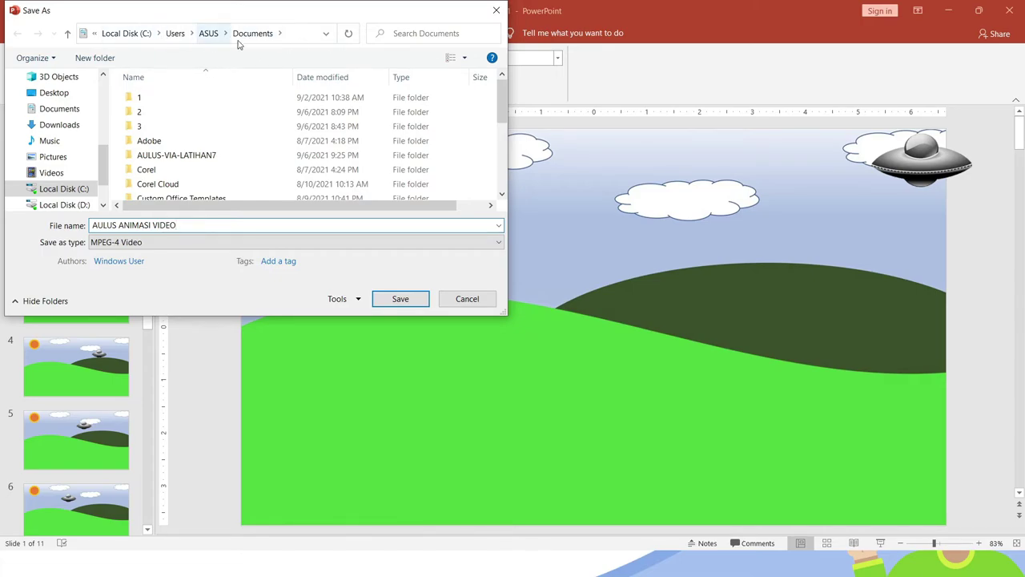
pyautogui.click(402, 300)
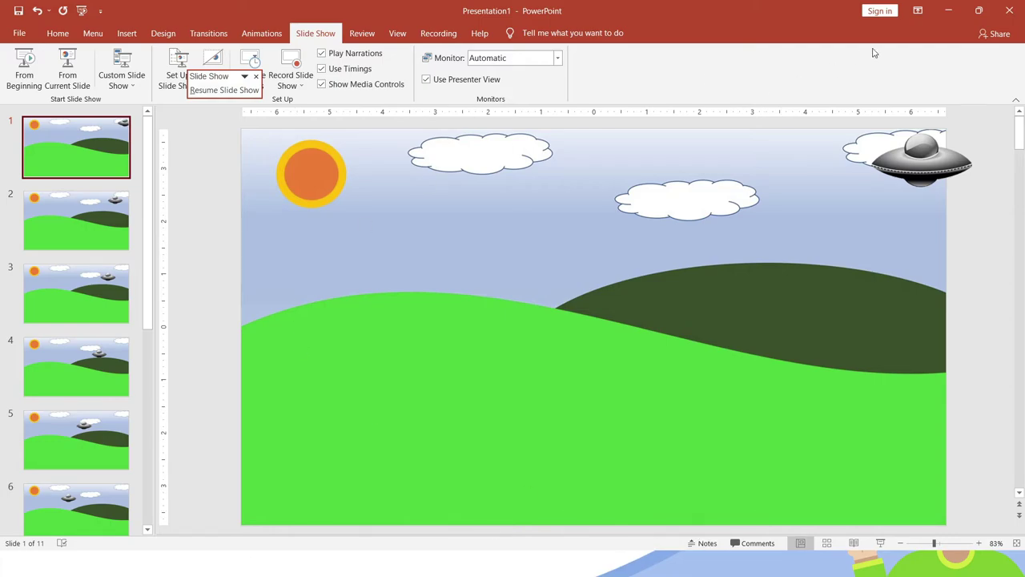
# Step: Minimize the presentation windows, switch to File Explorer and play AULUS ANIMASI VIDEO from the Documents folder
pyautogui.click(949, 9)
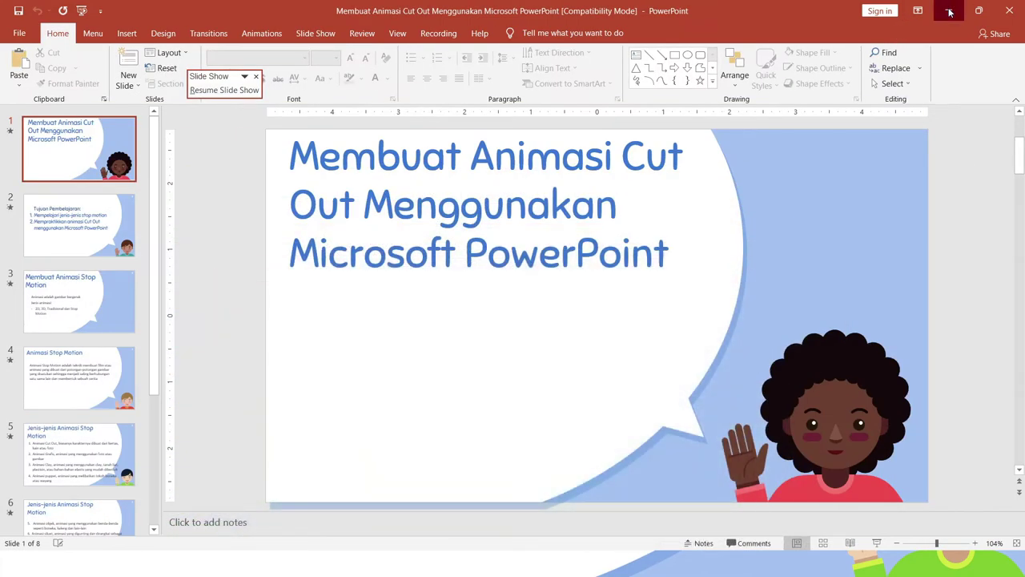
pyautogui.click(951, 8)
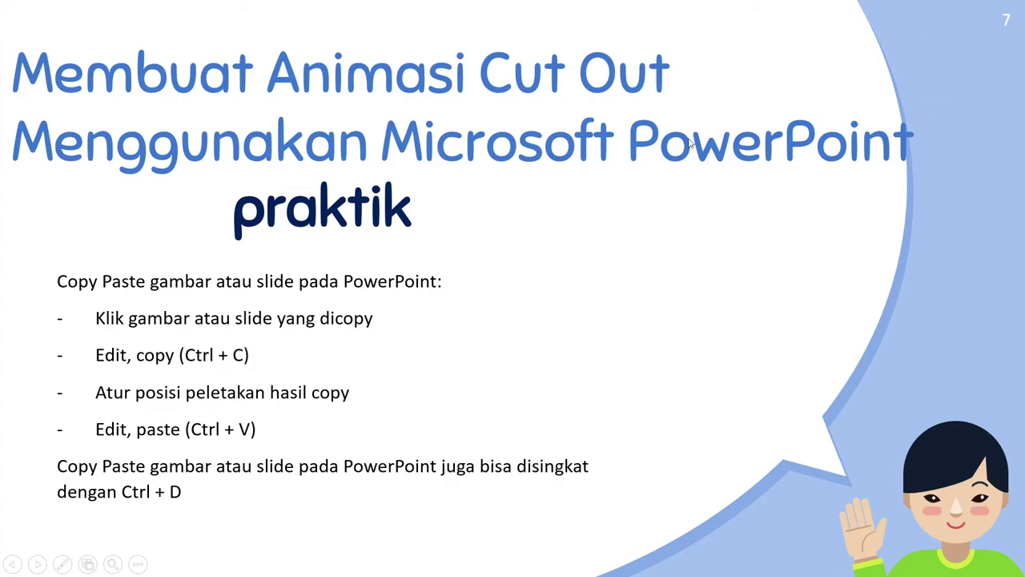
pyautogui.press('super+e')
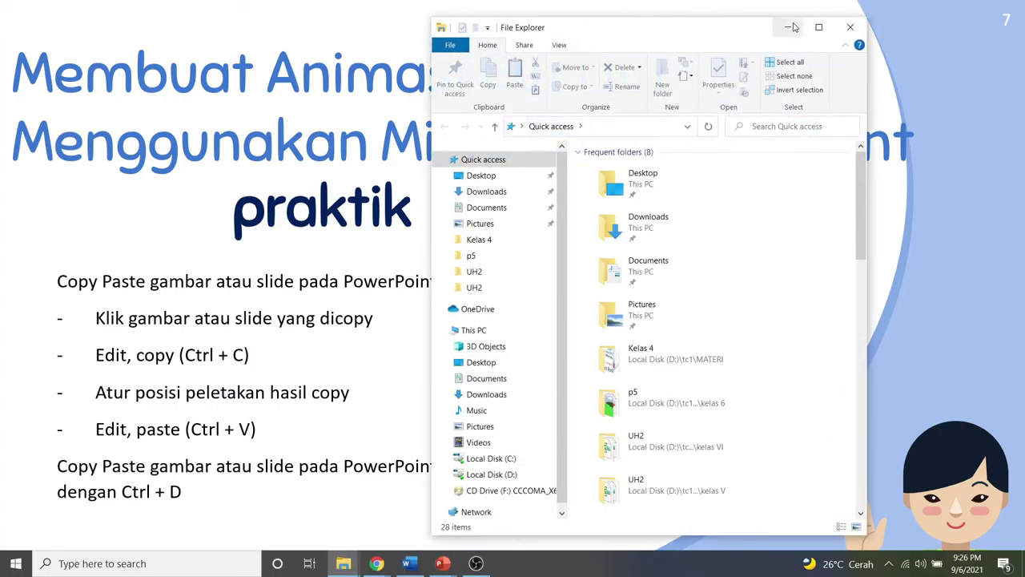
pyautogui.click(819, 28)
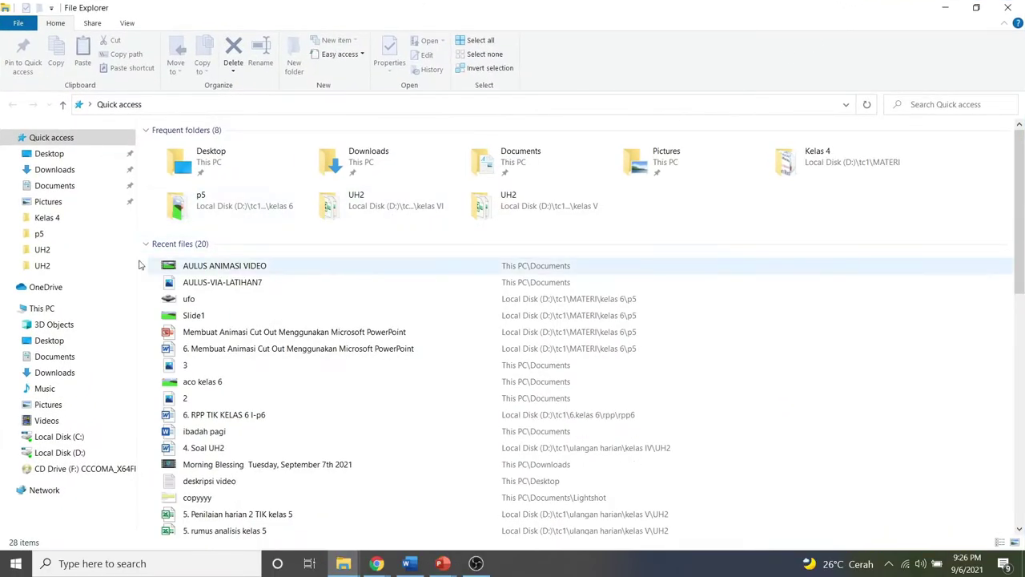
pyautogui.click(55, 185)
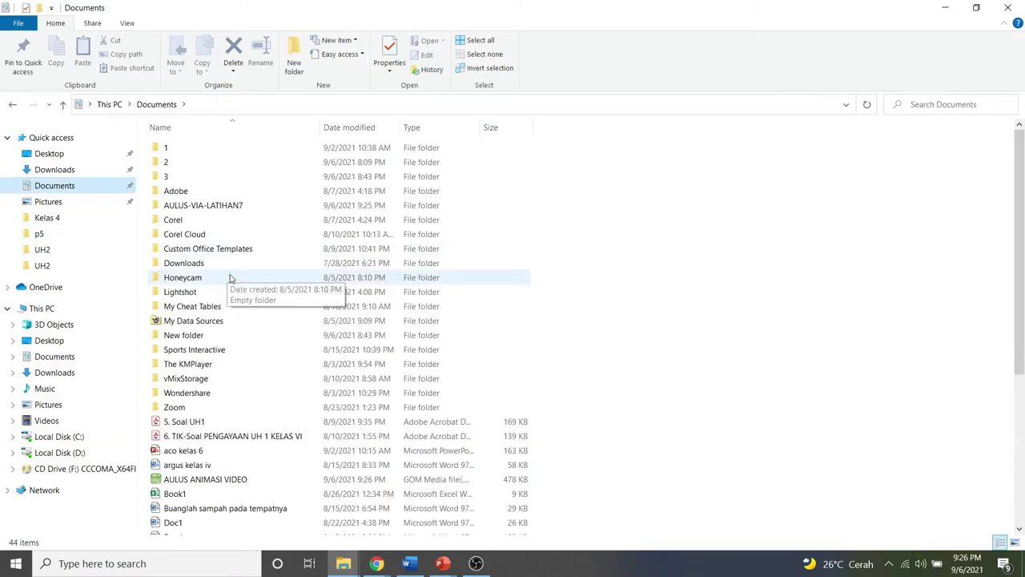
pyautogui.scroll(-1, 228, 264)
pyautogui.scroll(-1, 228, 305)
pyautogui.click(209, 401)
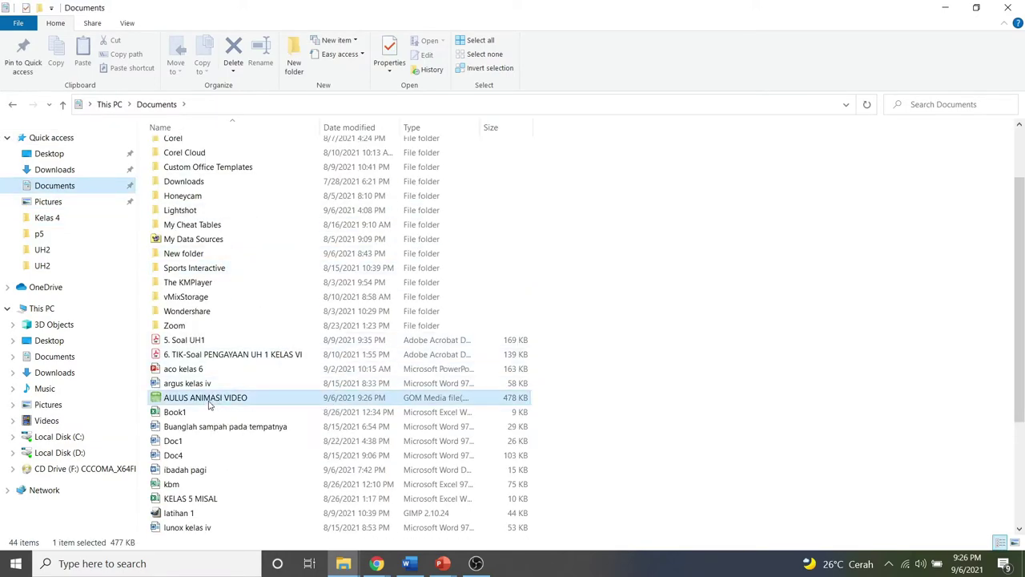
pyautogui.doubleClick(210, 401)
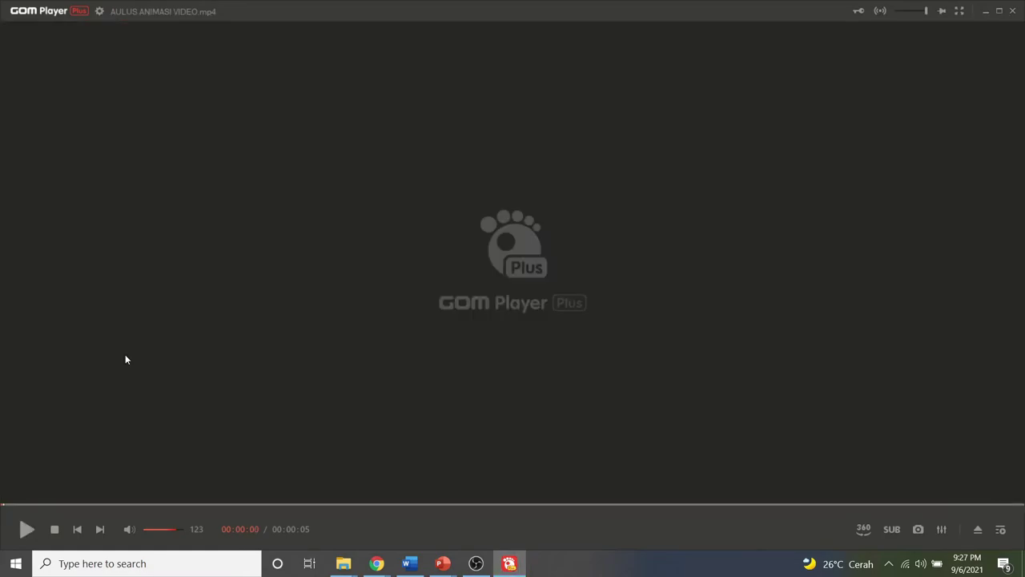
# Step: Return to File Explorer and check the exported slide images in the AULUS-VIA-LATIHAN7 folder
pyautogui.hotkey('alt', 'Tab')
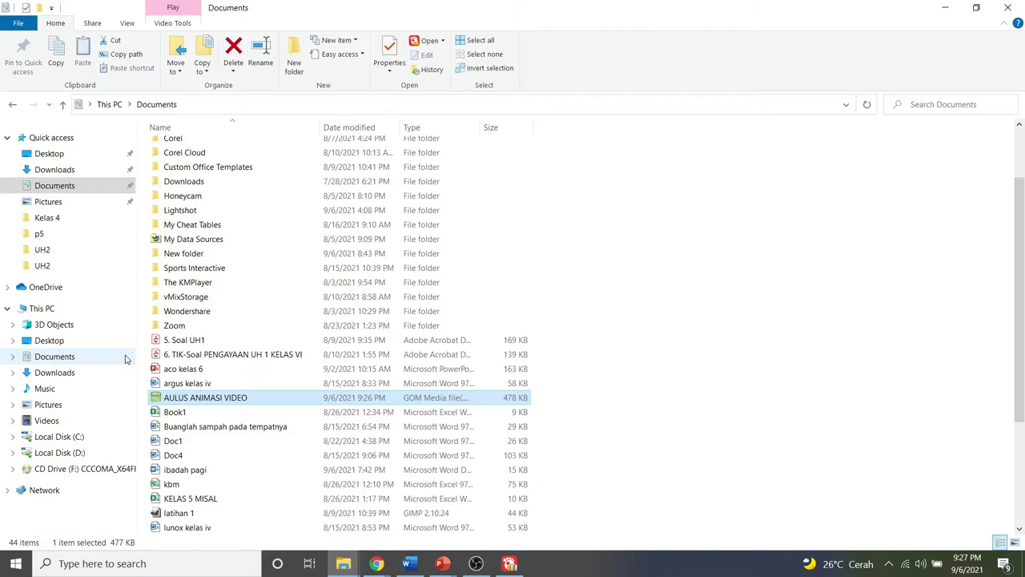
pyautogui.scroll(2, 265, 280)
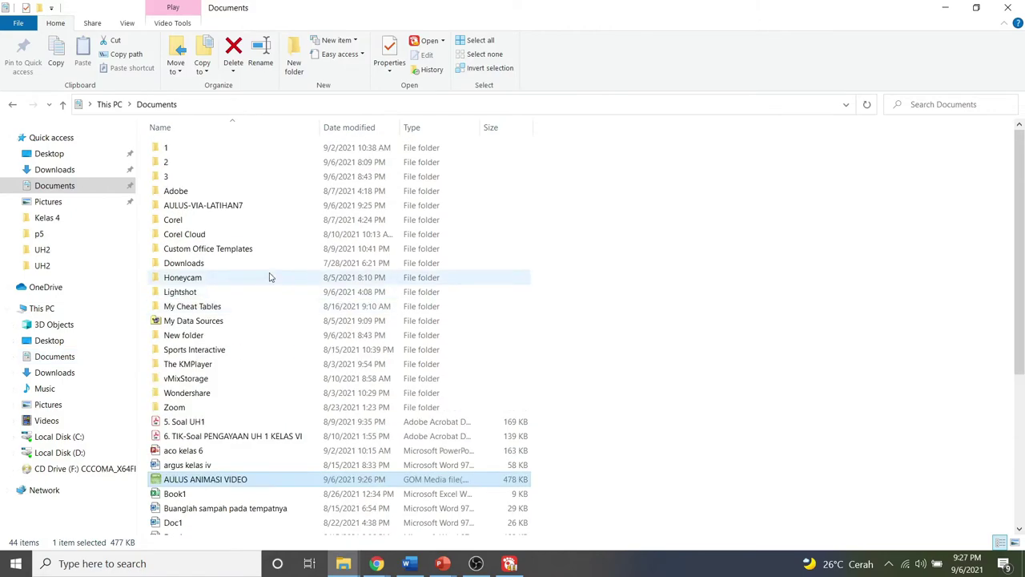
pyautogui.doubleClick(218, 210)
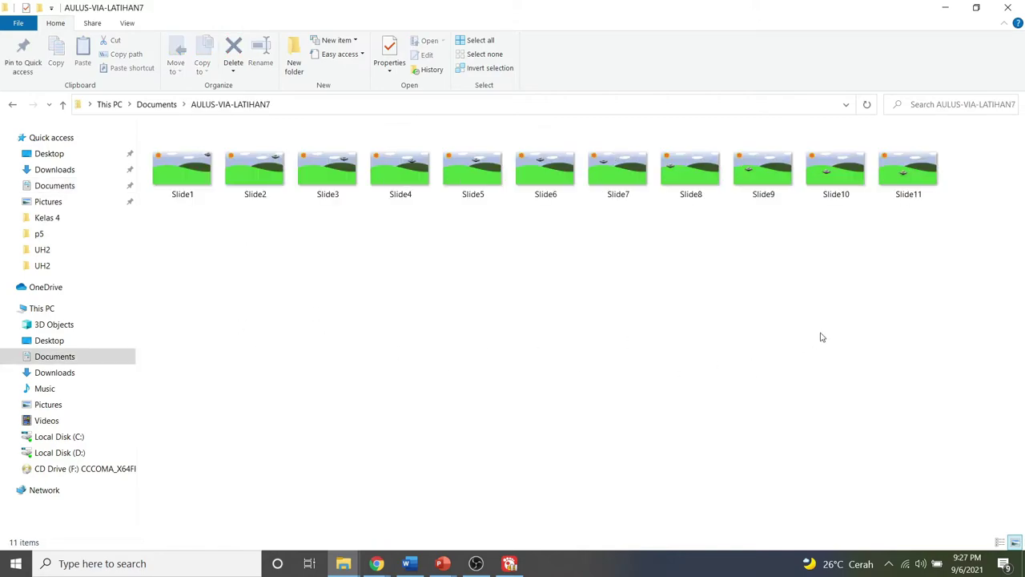
pyautogui.moveTo(948, 306); pyautogui.dragTo(186, 149)
pyautogui.click(454, 352)
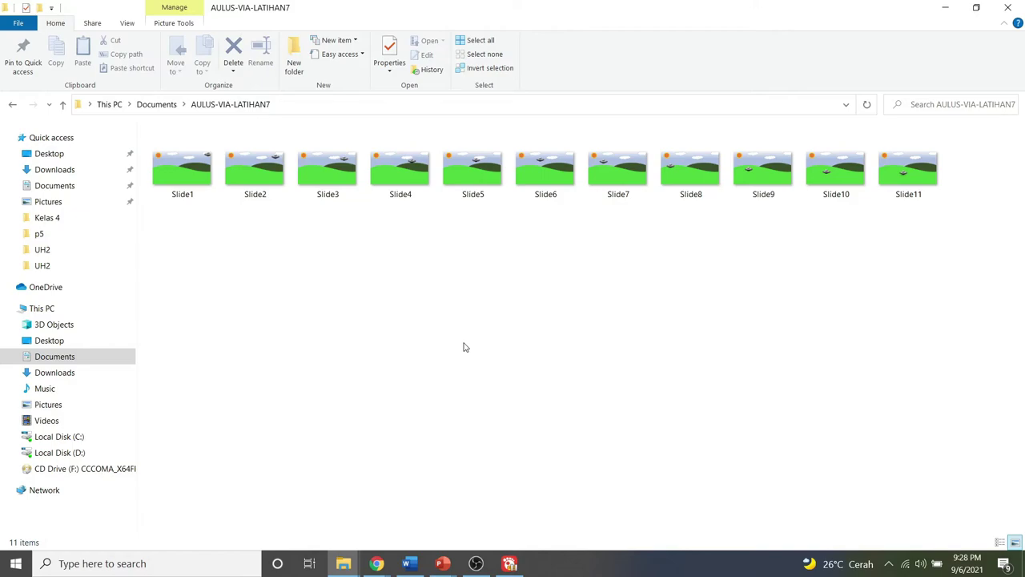
pyautogui.click(477, 564)
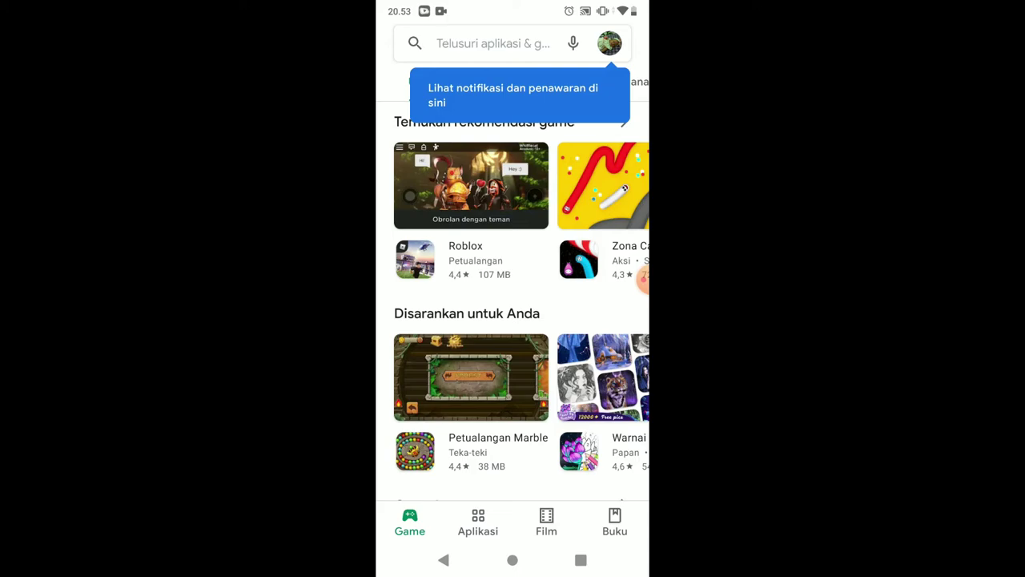
# Step: Search the Play Store on the phone for "fotoplay" and launch the FotoPlay video maker app
pyautogui.click(492, 43)
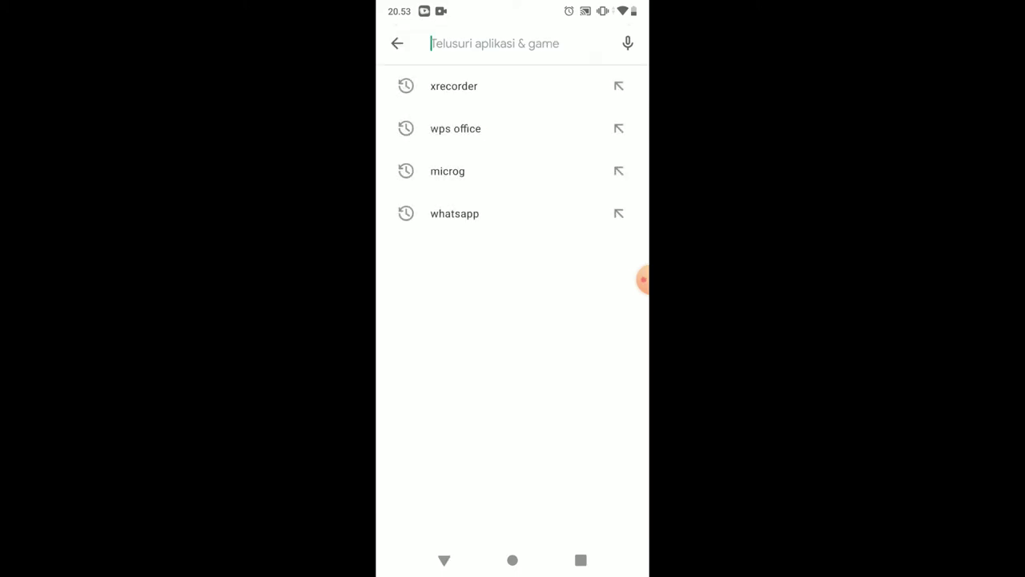
pyautogui.write('fot')
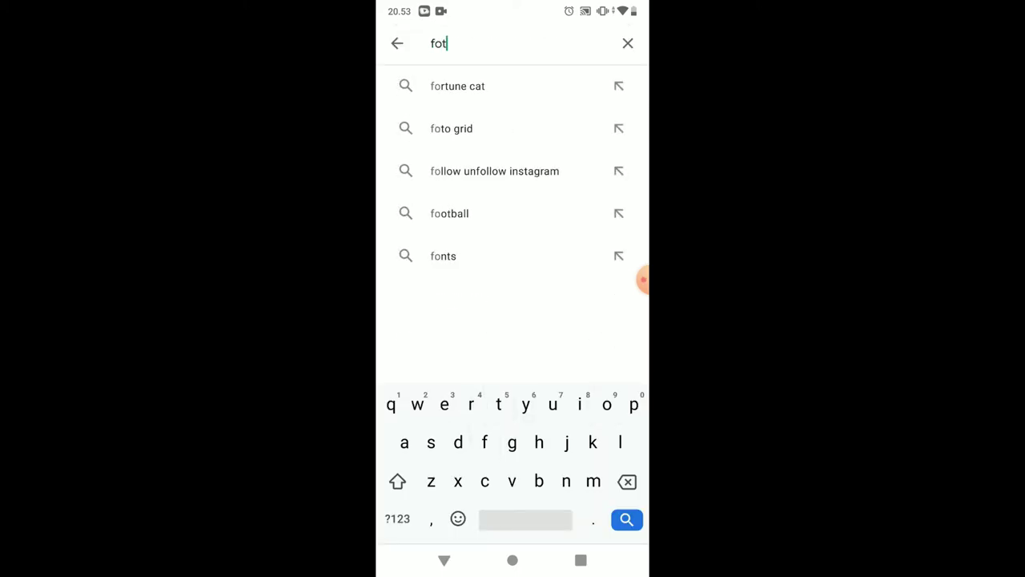
pyautogui.write('olp')
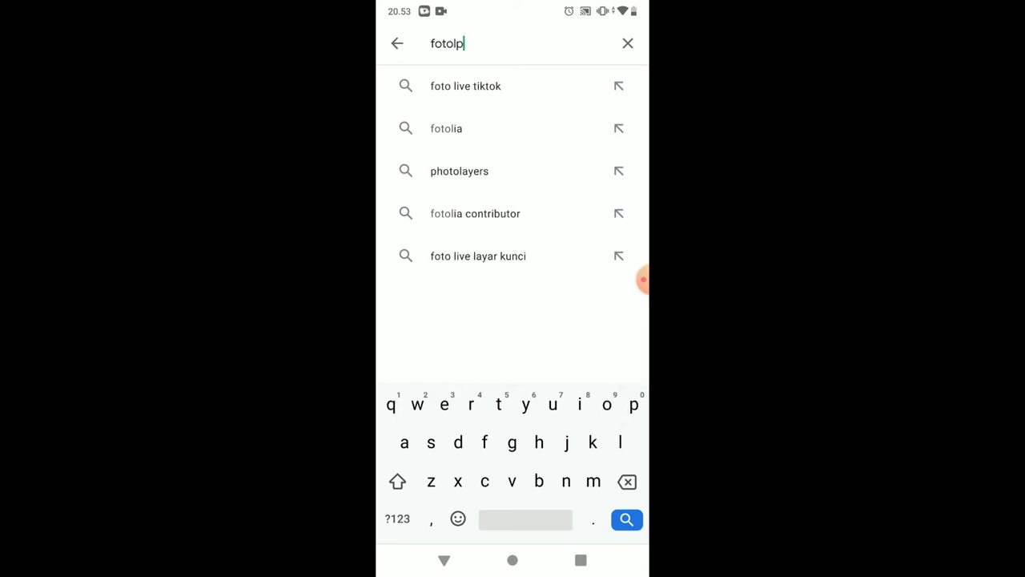
pyautogui.press('BackSpace')
pyautogui.press('BackSpace')
pyautogui.write('play')
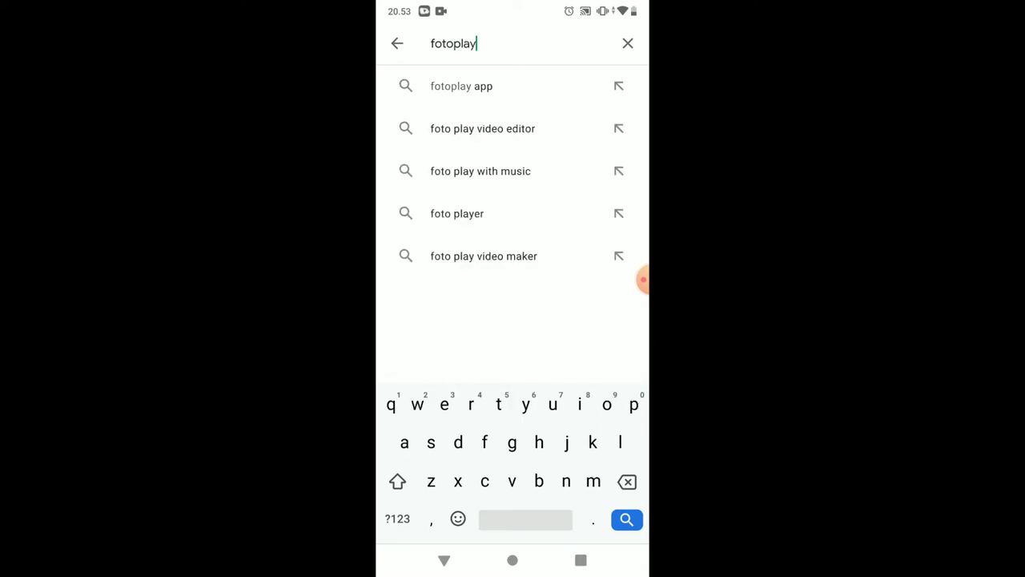
pyautogui.press('Return')
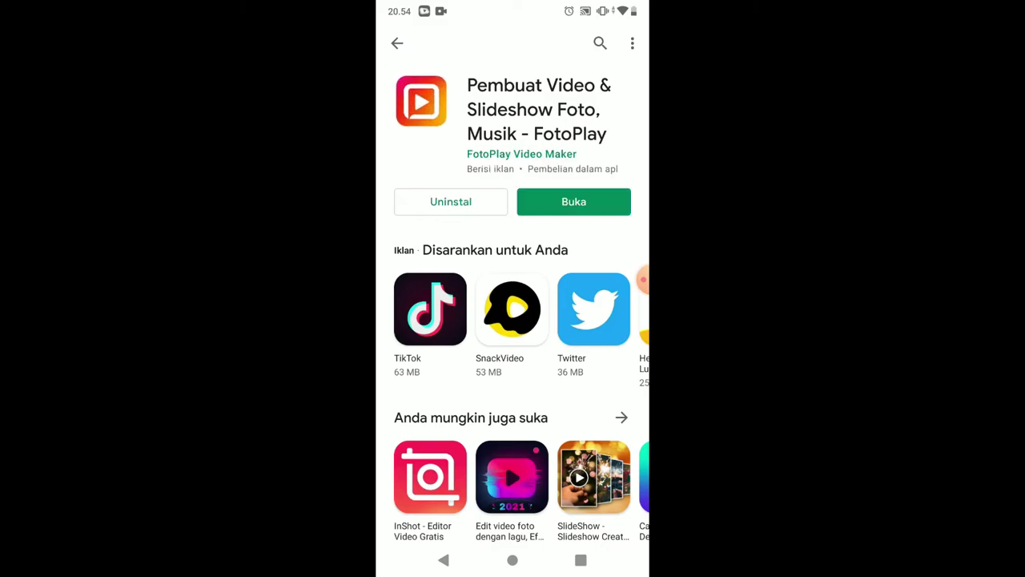
pyautogui.click(574, 201)
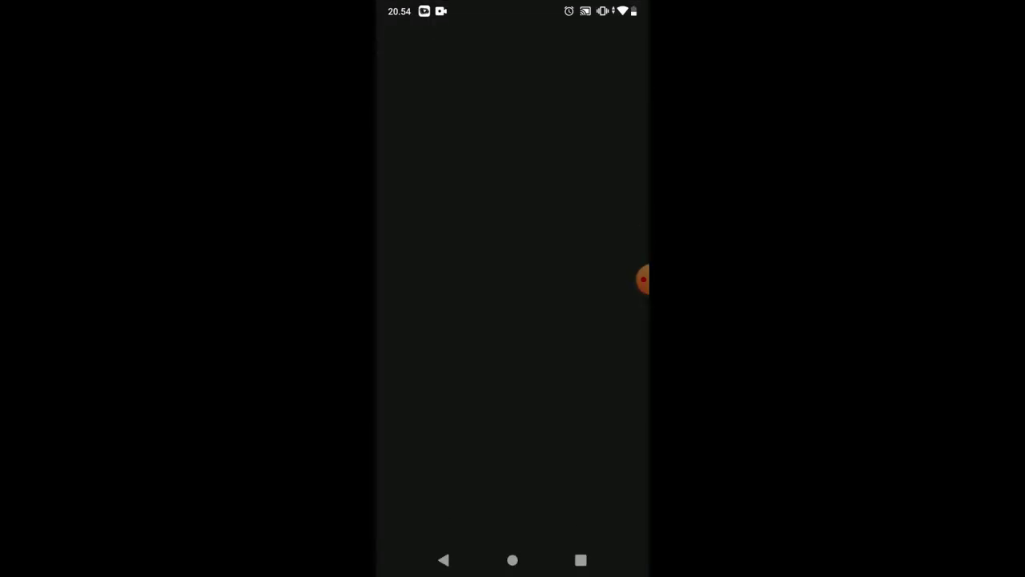